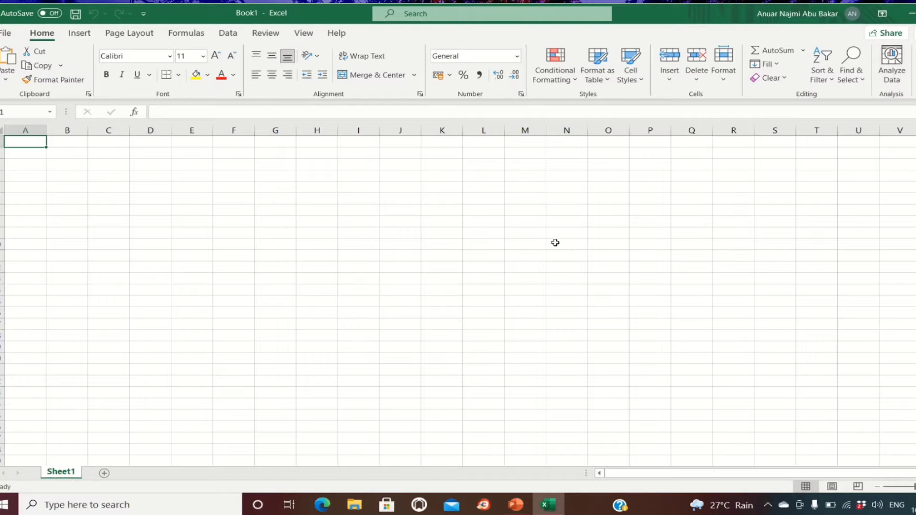
Enter the column headers DAY, SHIRTS and PANTS in cells B2, C2 and D2.
{"action": "left_click", "coordinate": [72, 155]}
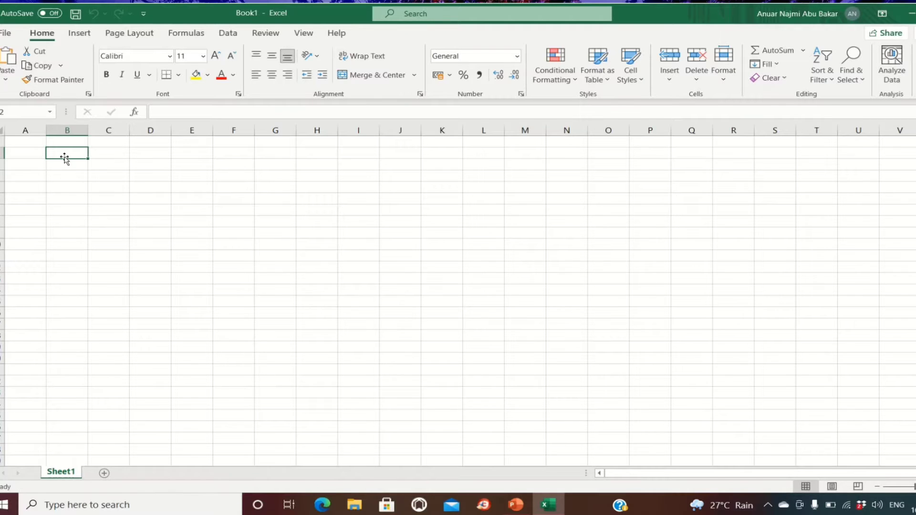
{"action": "type", "text": "D"}
{"action": "type", "text": "AY"}
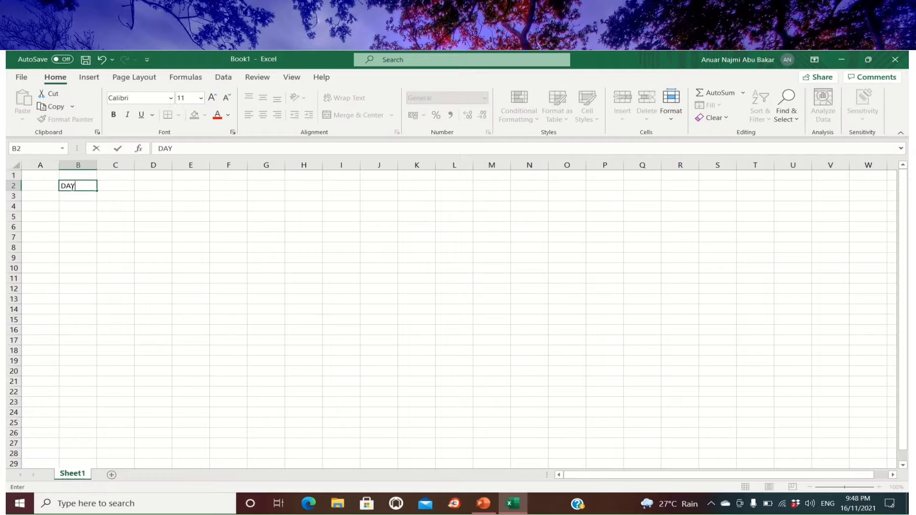
{"action": "left_click", "coordinate": [121, 185]}
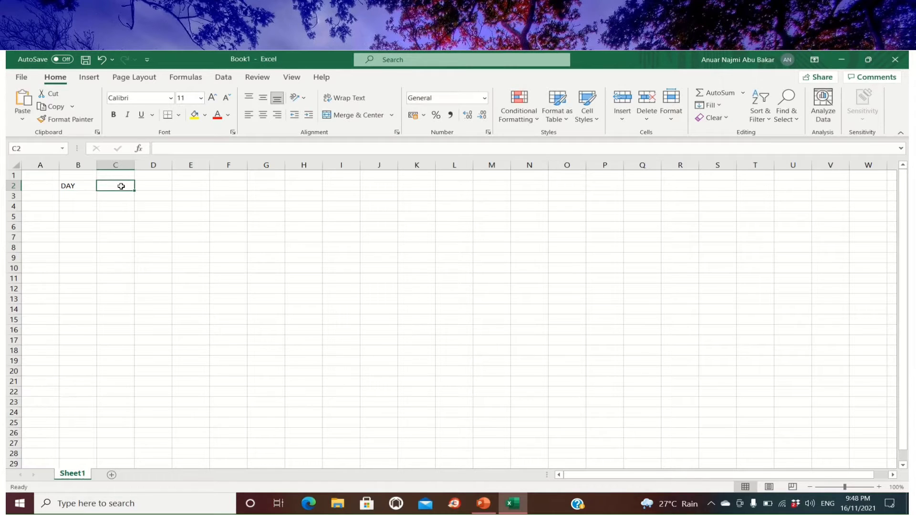
{"action": "type", "text": "SHIR"}
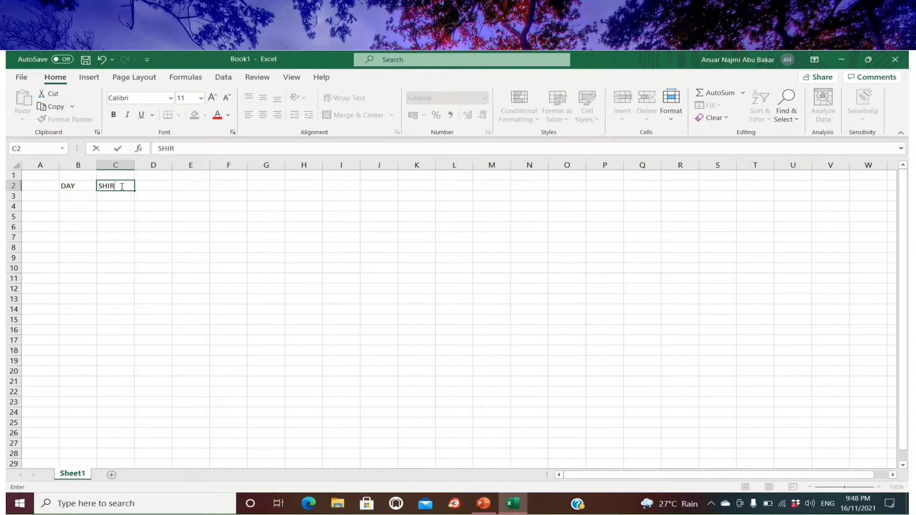
{"action": "type", "text": "THS"}
{"action": "key", "text": "BackSpace"}
{"action": "key", "text": "BackSpace"}
{"action": "type", "text": "S"}
{"action": "left_click", "coordinate": [151, 186]}
{"action": "type", "text": "PANTS"}
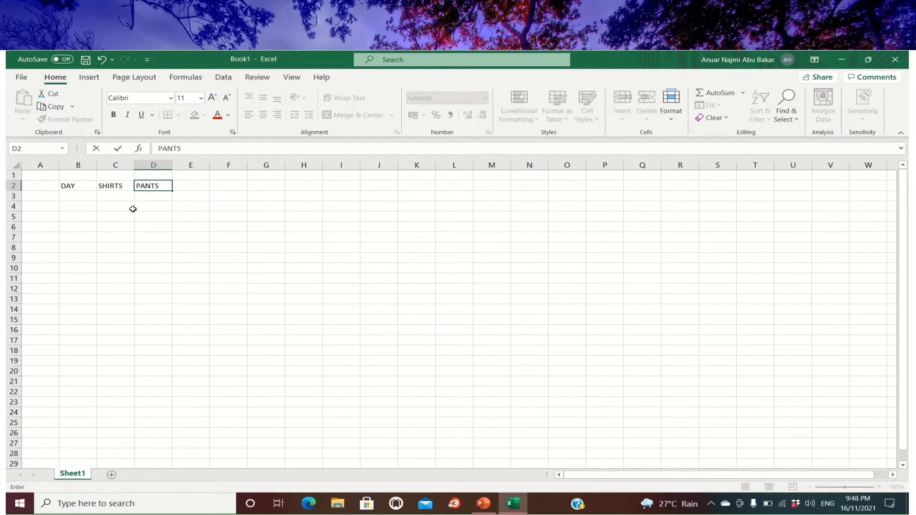
Enter Sunday in B3, autofill the weekdays down to Saturday in B9, and widen column B to fit Wednesday.
{"action": "left_click", "coordinate": [76, 197]}
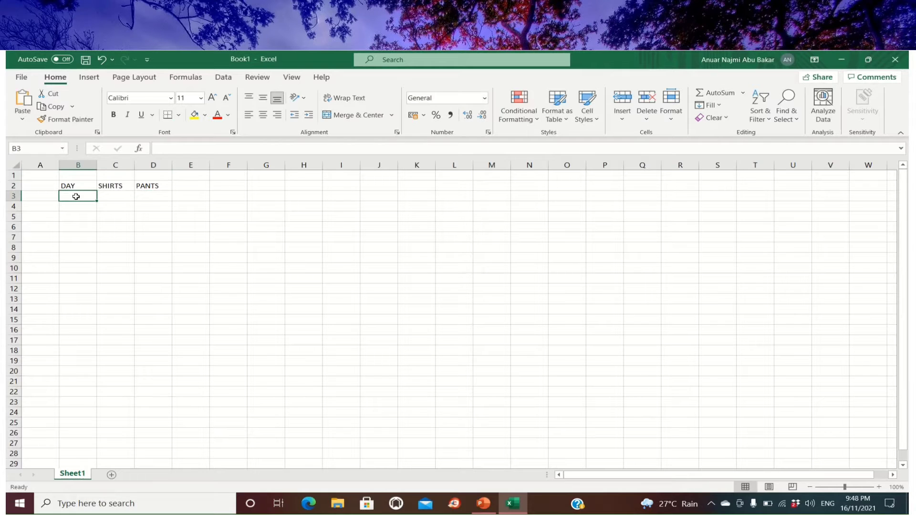
{"action": "type", "text": "Sunday"}
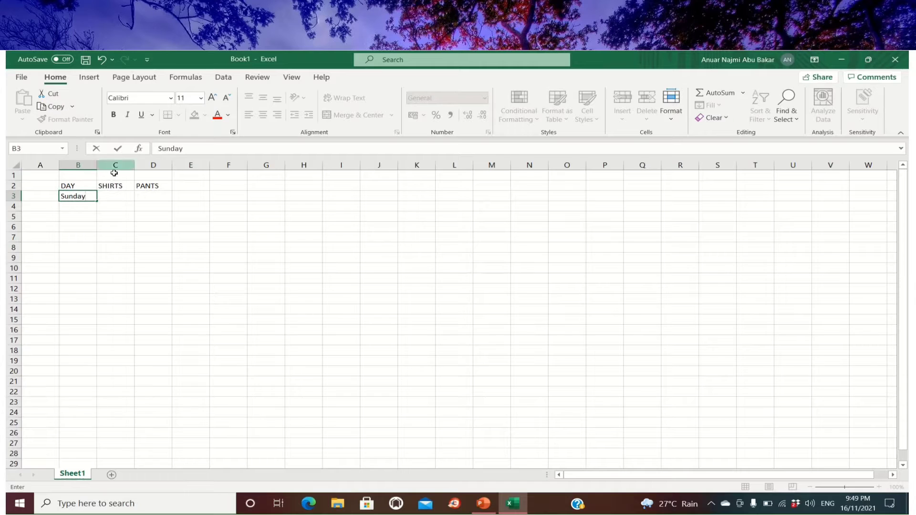
{"action": "left_click", "coordinate": [100, 200]}
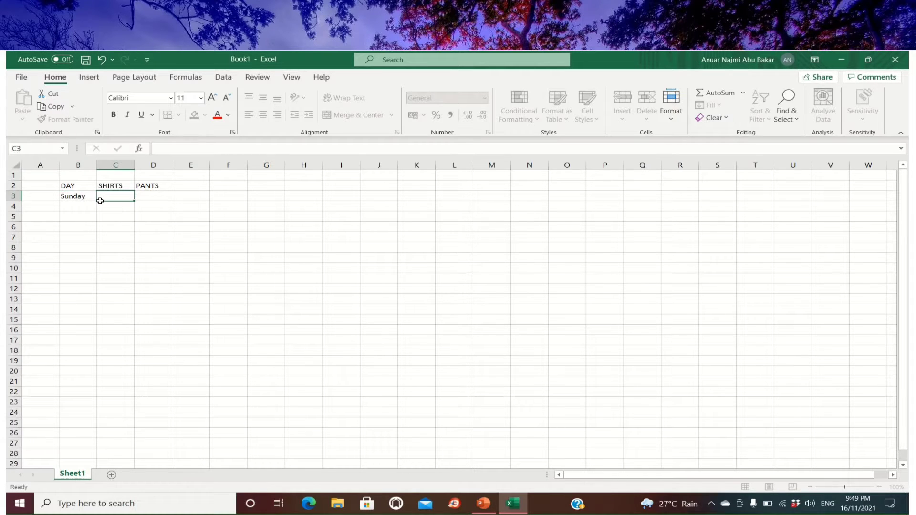
{"action": "left_click", "coordinate": [93, 198]}
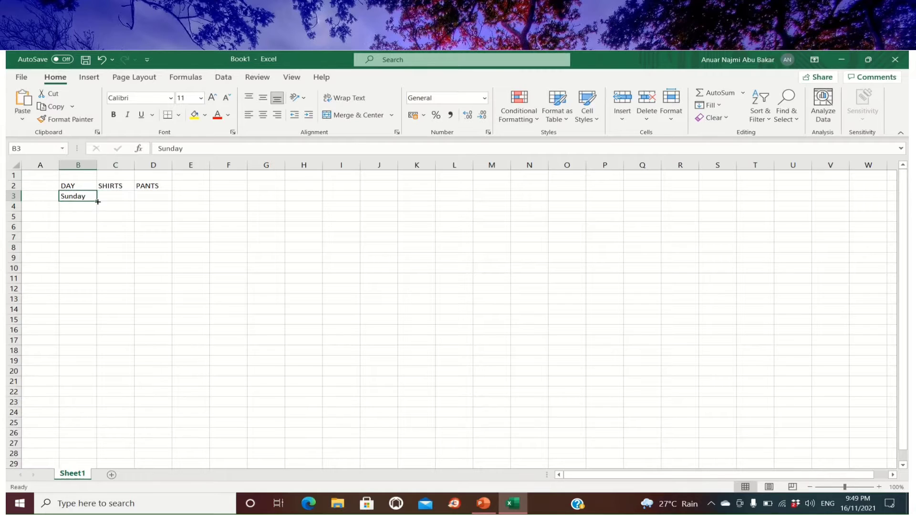
{"action": "left_click_drag", "start_coordinate": [98, 202], "coordinate": [97, 262]}
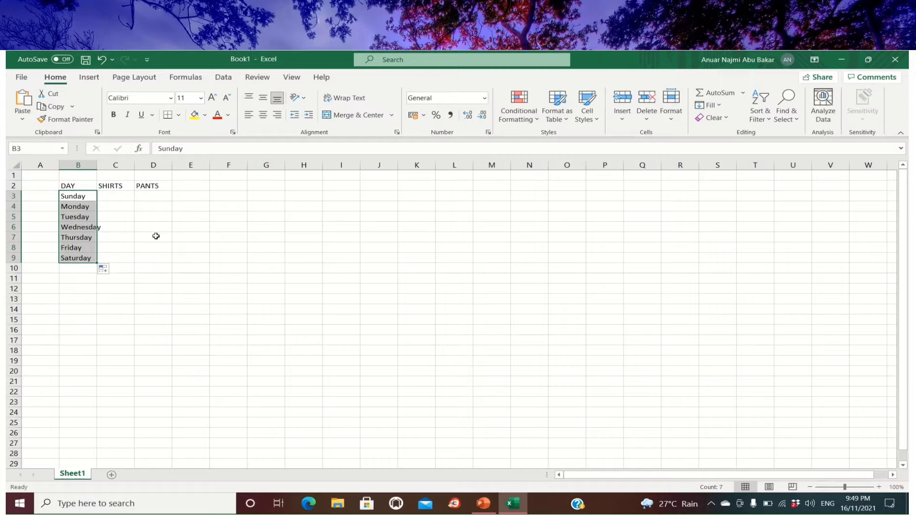
{"action": "left_click", "coordinate": [125, 206]}
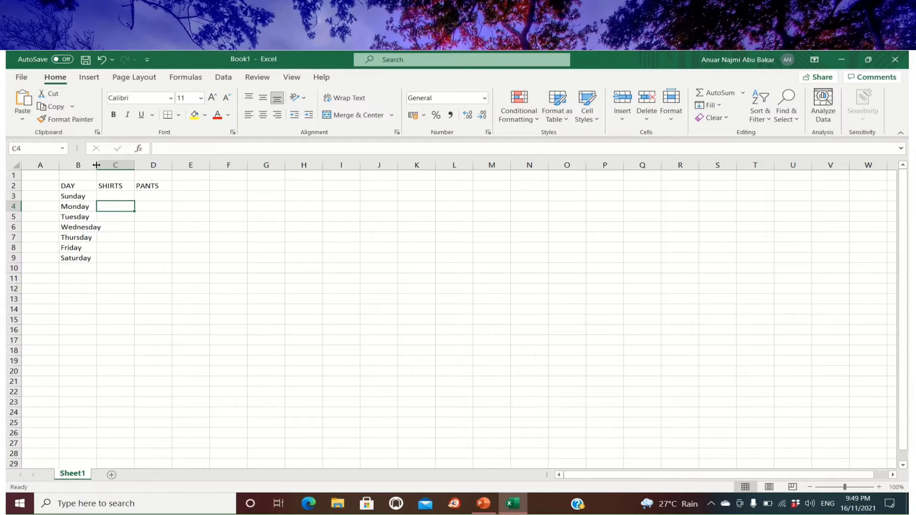
{"action": "left_click_drag", "start_coordinate": [98, 166], "coordinate": [102, 165]}
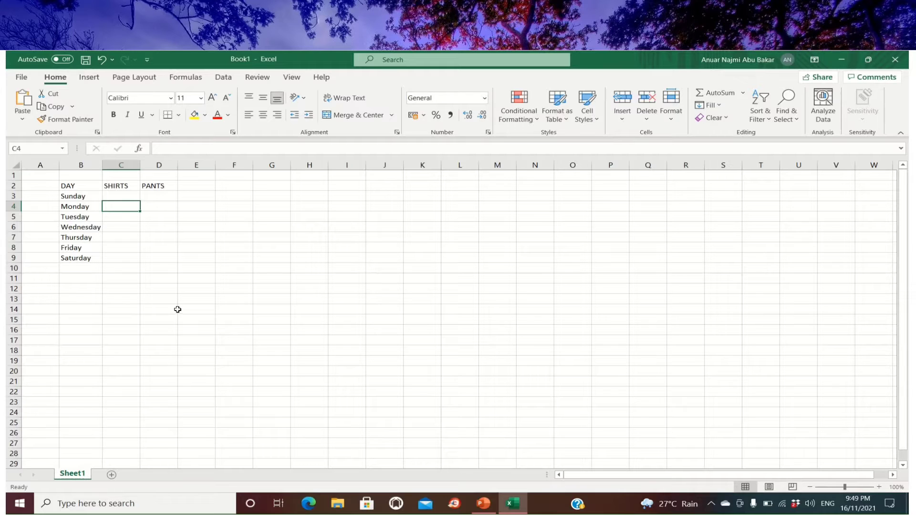
Enter the SHIRTS values 25, 10, 15, 5, 13, 20 and 30 for Sunday to Saturday in C3:C9.
{"action": "left_click", "coordinate": [119, 196]}
{"action": "type", "text": "25"}
{"action": "left_click", "coordinate": [127, 205]}
{"action": "type", "text": "10"}
{"action": "left_click", "coordinate": [132, 218]}
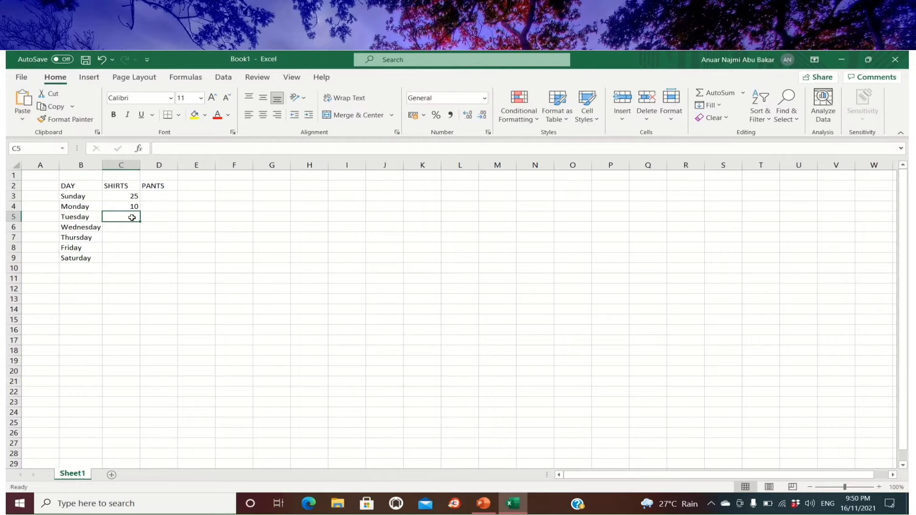
{"action": "type", "text": "15"}
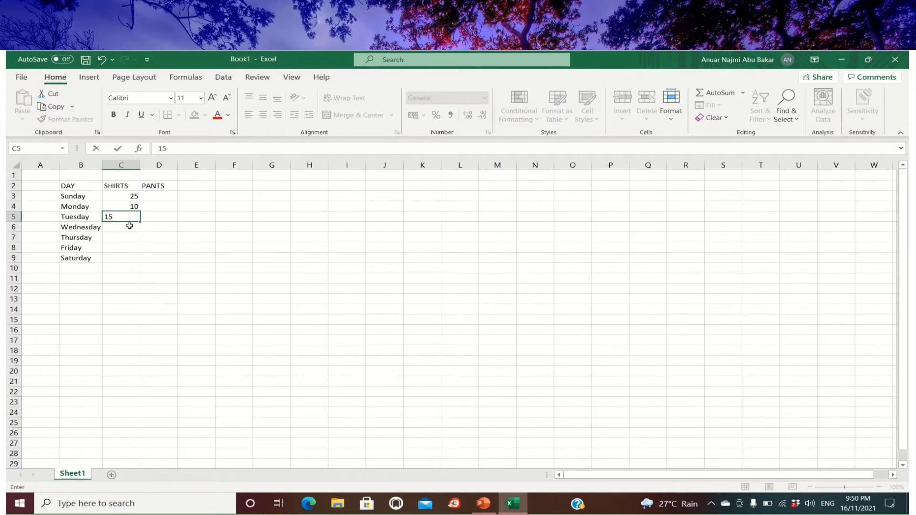
{"action": "left_click", "coordinate": [130, 226]}
{"action": "type", "text": "5"}
{"action": "left_click", "coordinate": [129, 239]}
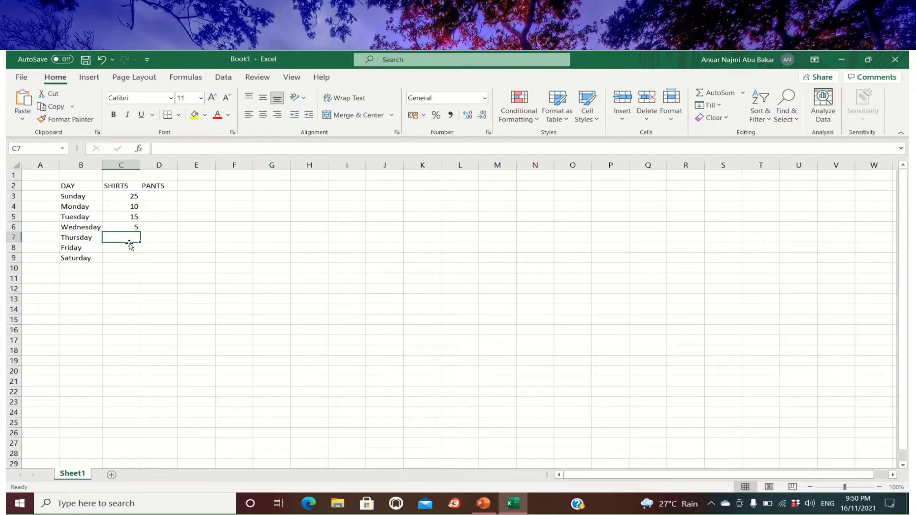
{"action": "type", "text": "13"}
{"action": "left_click", "coordinate": [129, 249]}
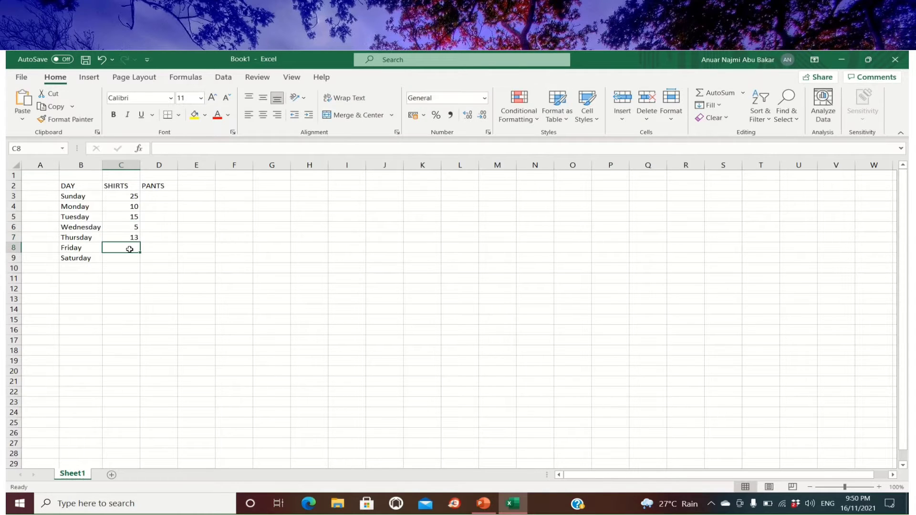
{"action": "type", "text": "20"}
{"action": "left_click", "coordinate": [130, 259]}
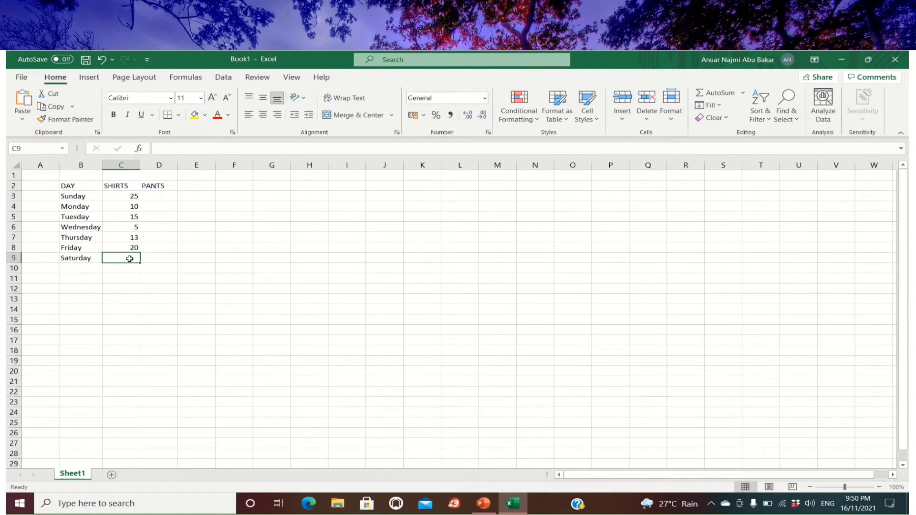
{"action": "type", "text": "30"}
Enter the PANTS values 22, 7, 5, 12, 18, 10 and 25 for Sunday to Saturday in D3:D9.
{"action": "left_click", "coordinate": [162, 198]}
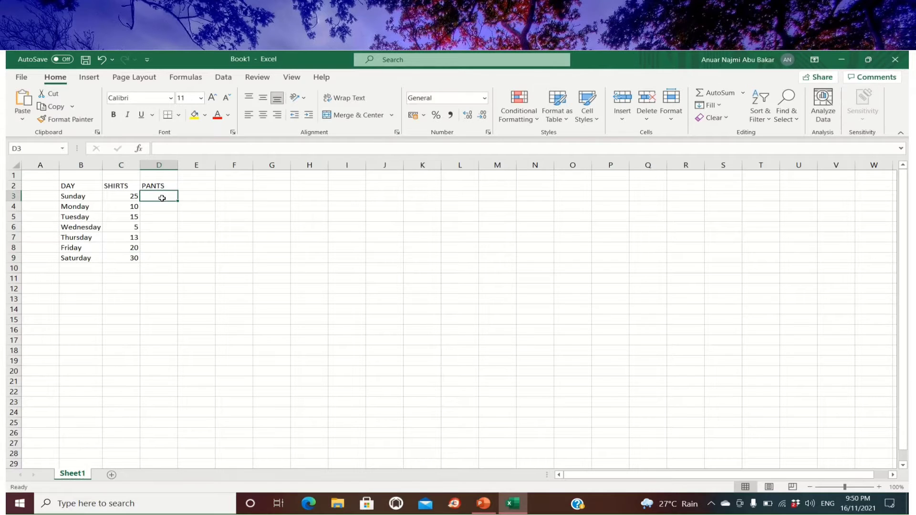
{"action": "type", "text": "22"}
{"action": "left_click", "coordinate": [164, 206]}
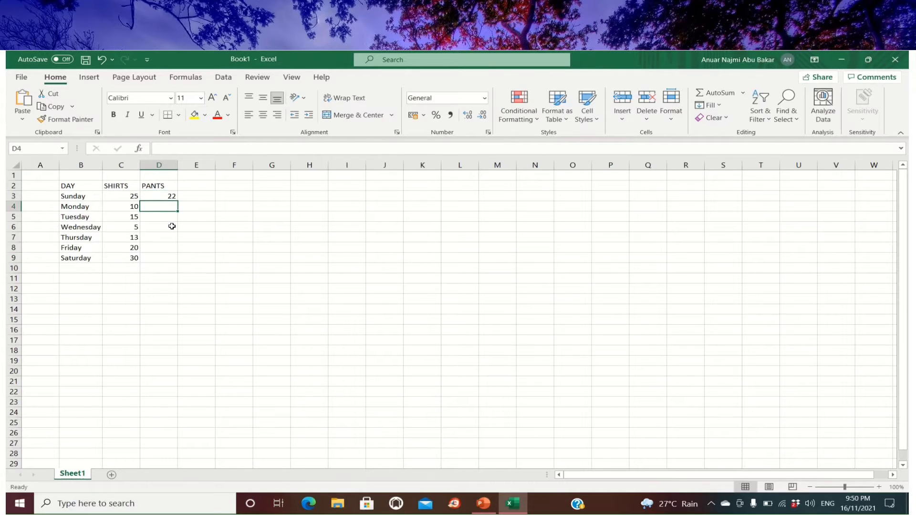
{"action": "type", "text": "5"}
{"action": "key", "text": "BackSpace"}
{"action": "type", "text": "7"}
{"action": "left_click", "coordinate": [170, 217]}
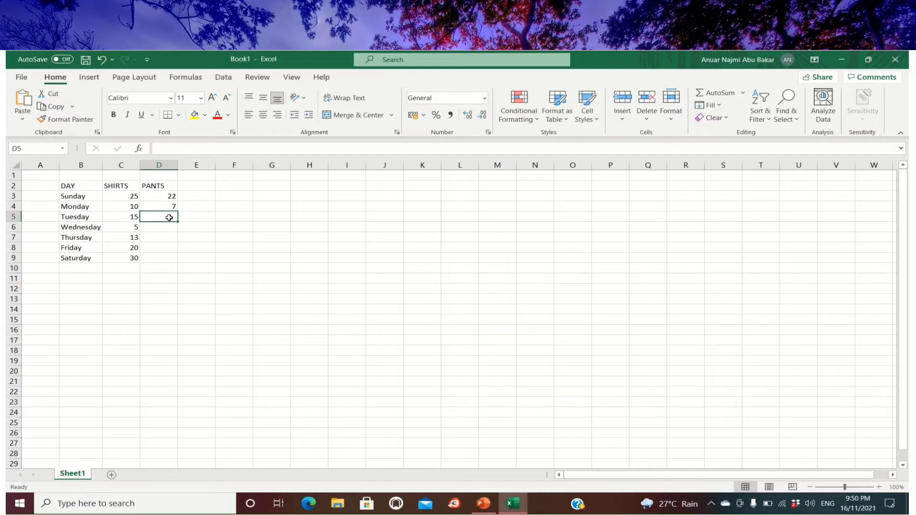
{"action": "type", "text": "5"}
{"action": "left_click", "coordinate": [155, 226]}
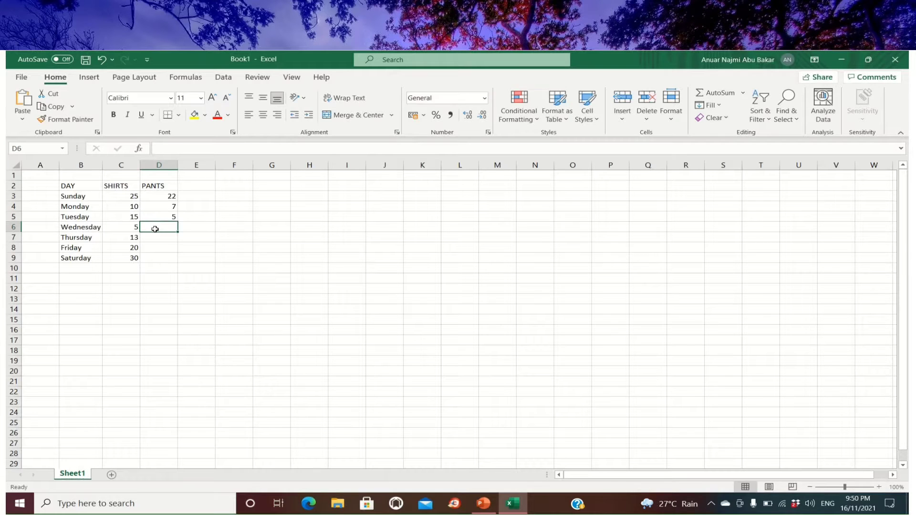
{"action": "type", "text": "12"}
{"action": "left_click", "coordinate": [157, 239]}
{"action": "type", "text": "18"}
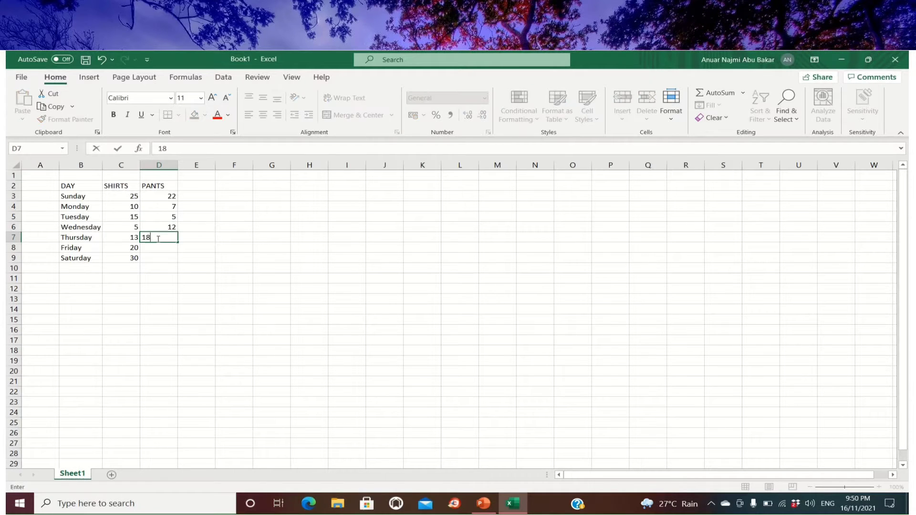
{"action": "left_click", "coordinate": [162, 248]}
{"action": "type", "text": "10"}
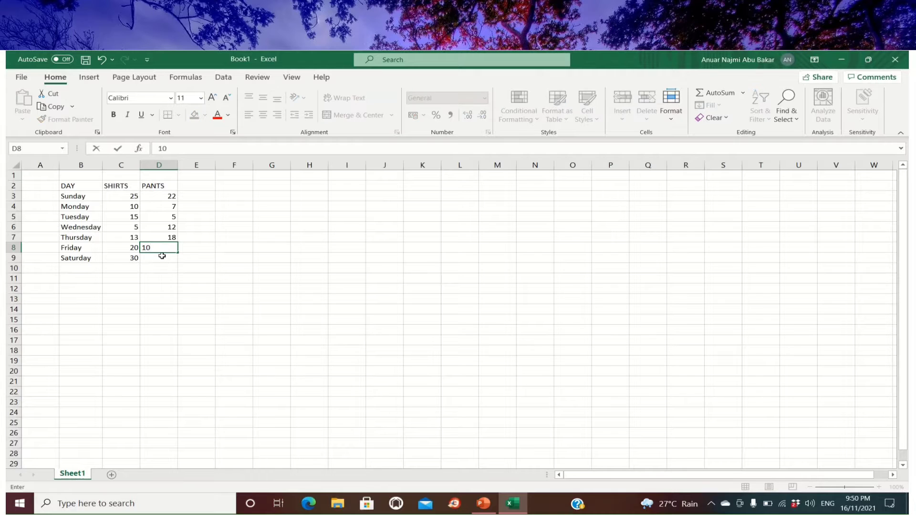
{"action": "left_click", "coordinate": [162, 258]}
{"action": "type", "text": "25"}
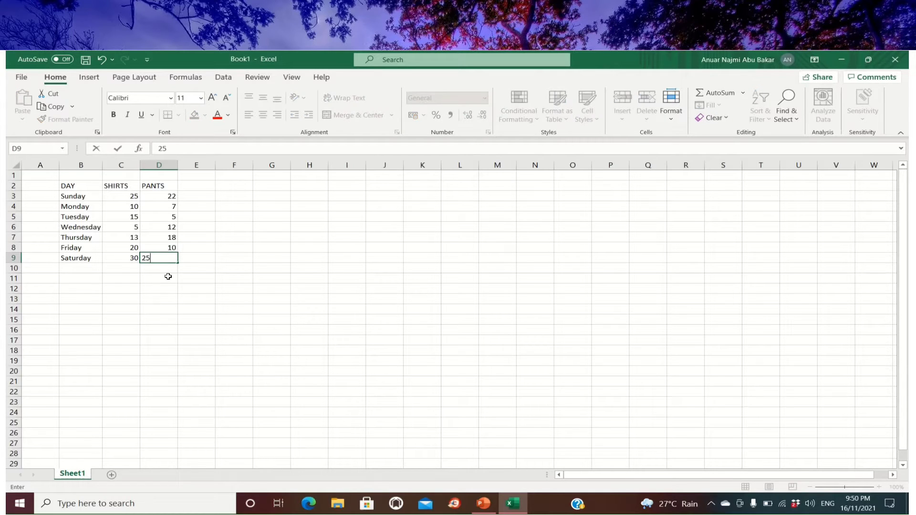
{"action": "left_click", "coordinate": [221, 281]}
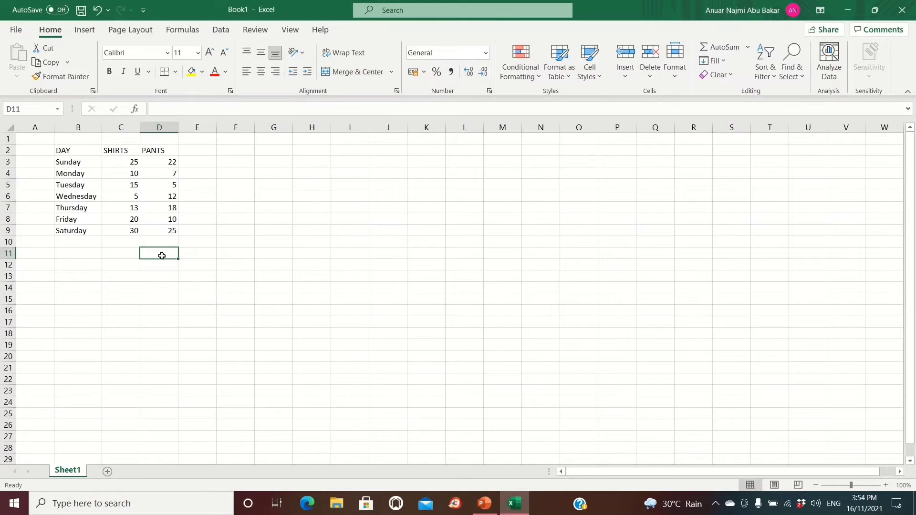
{"action": "left_click", "coordinate": [160, 254]}
Apply All Borders to the whole data table in B2:D9.
{"action": "left_click_drag", "start_coordinate": [92, 152], "coordinate": [164, 230]}
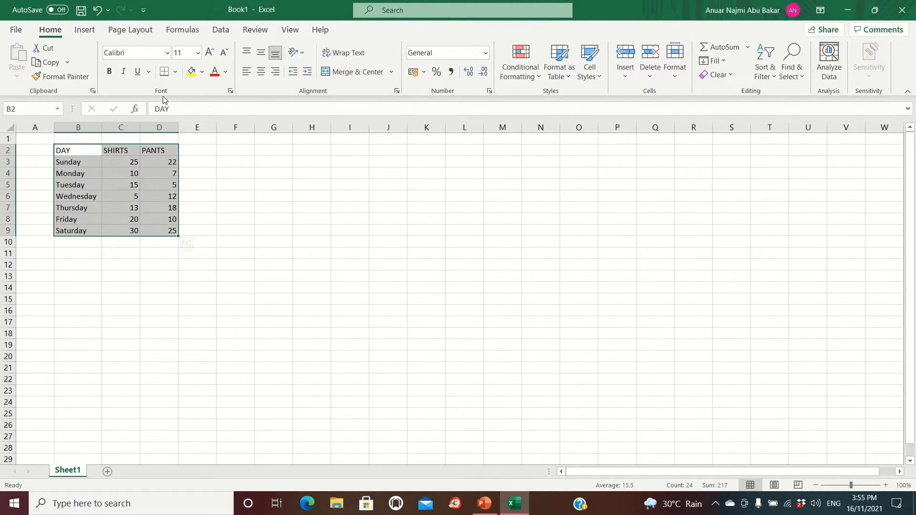
{"action": "left_click", "coordinate": [177, 72]}
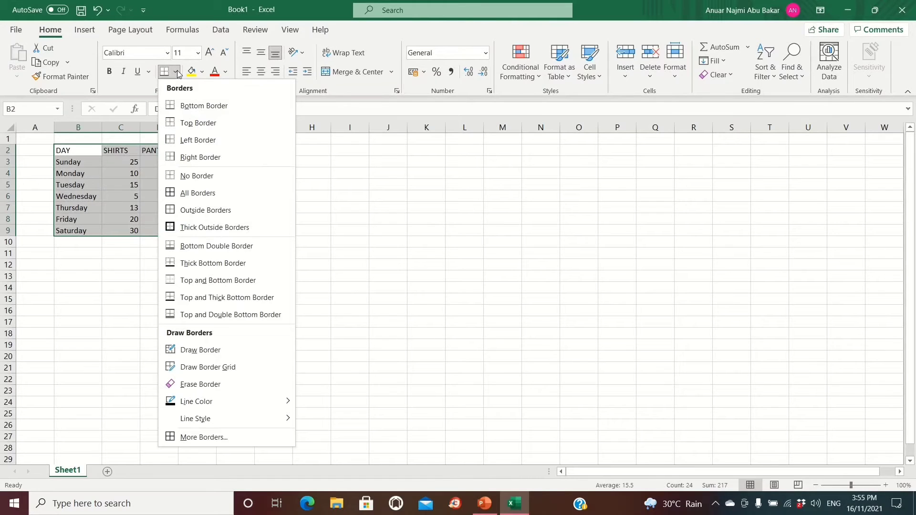
{"action": "left_click", "coordinate": [211, 193]}
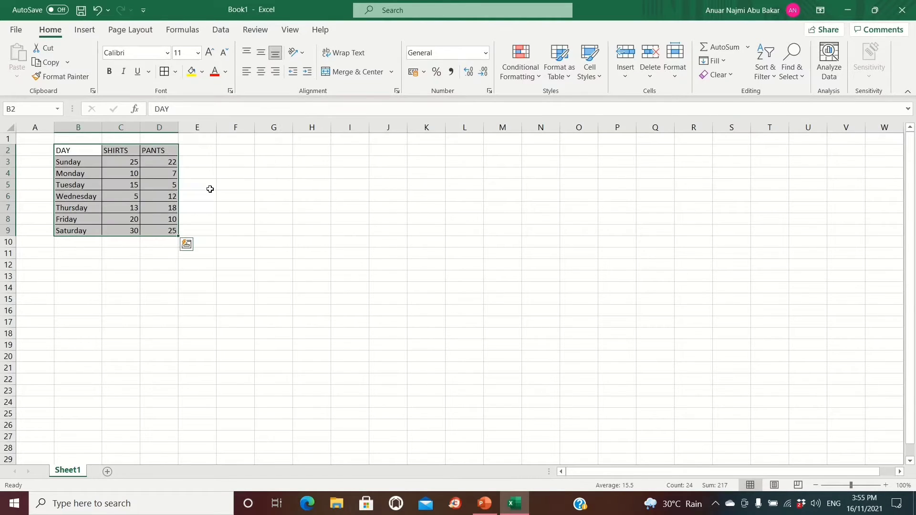
{"action": "left_click", "coordinate": [335, 319]}
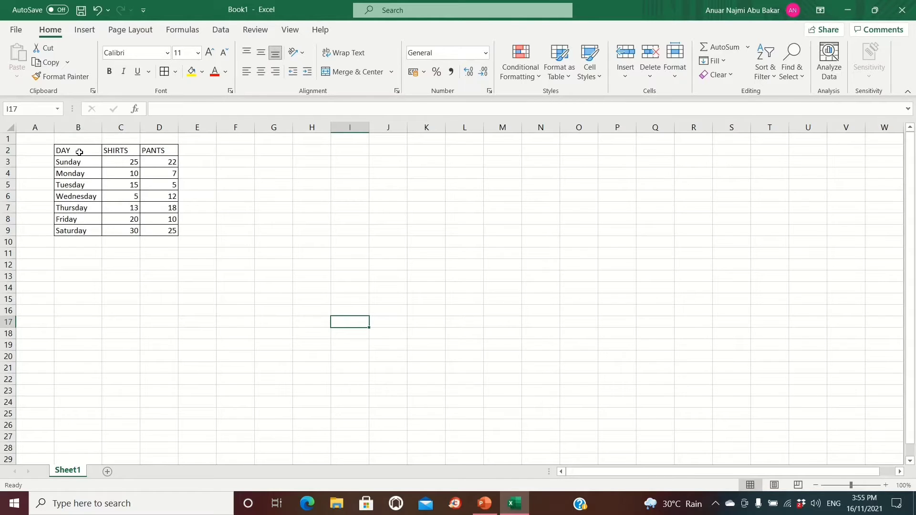
Insert a 2-D Line with Markers chart based on the data table in B2:D9.
{"action": "left_click_drag", "start_coordinate": [79, 152], "coordinate": [171, 230]}
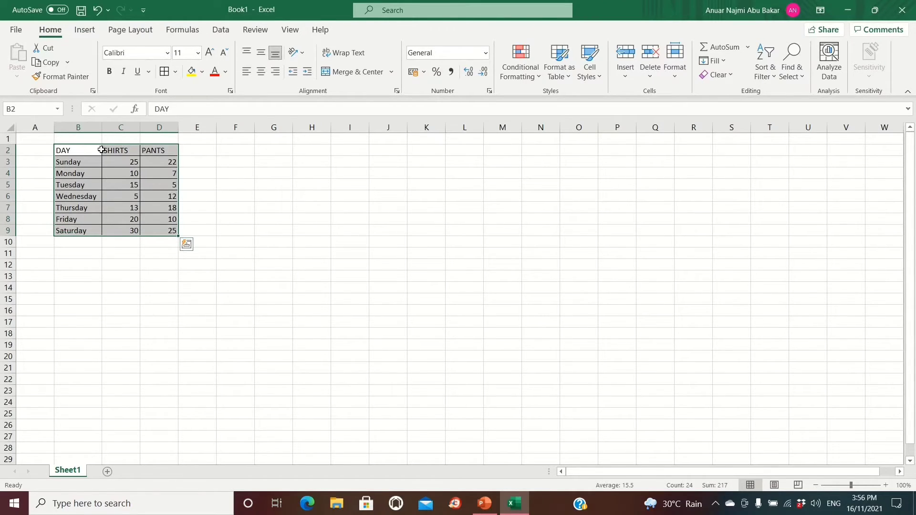
{"action": "left_click", "coordinate": [85, 30]}
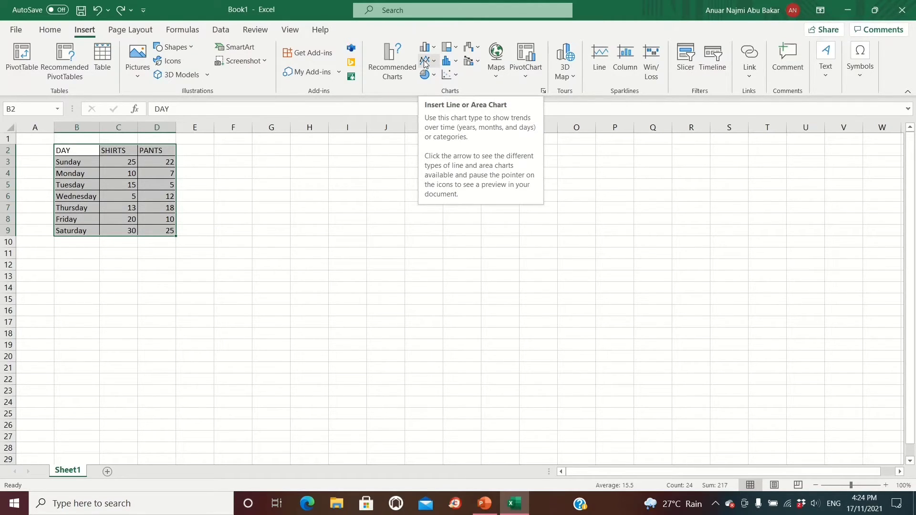
{"action": "left_click", "coordinate": [449, 76]}
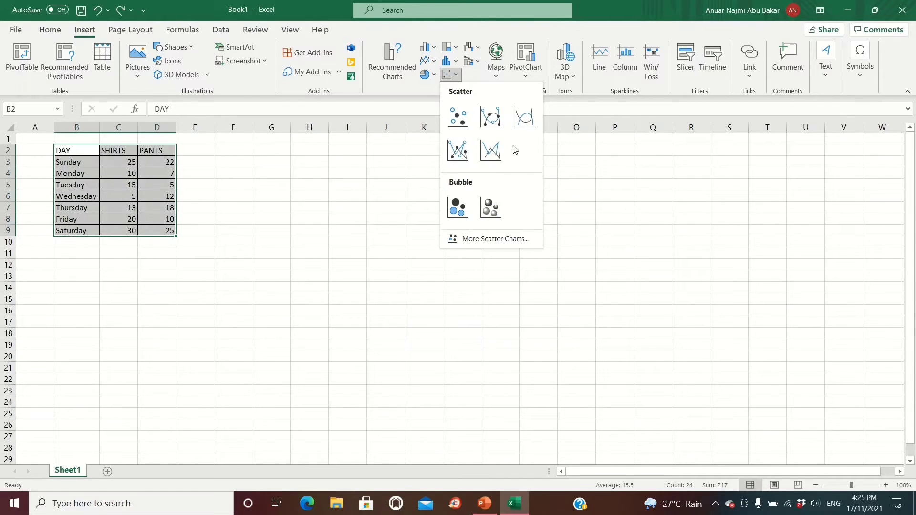
{"action": "left_click", "coordinate": [426, 61]}
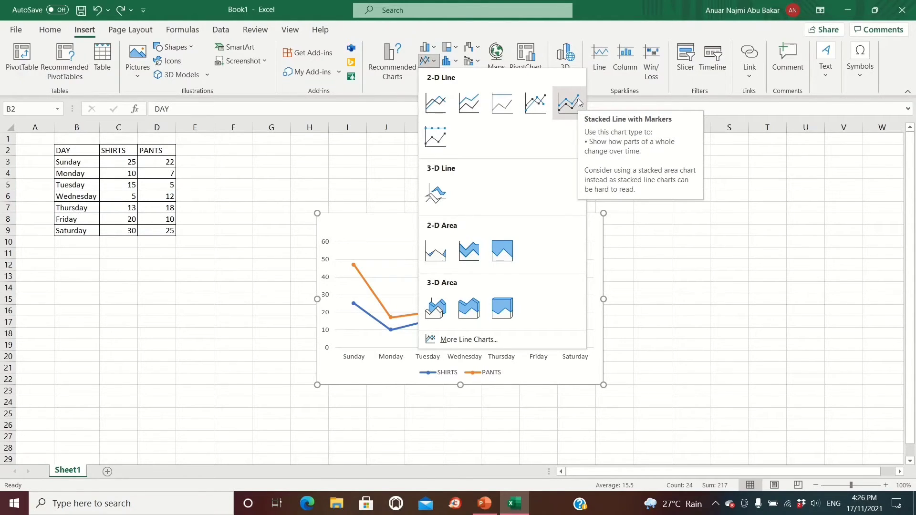
{"action": "left_click", "coordinate": [535, 102]}
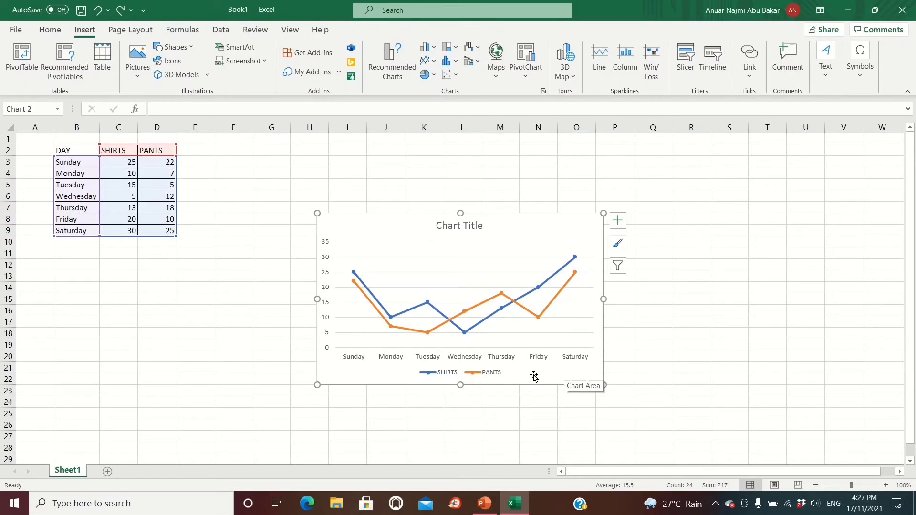
Add axis titles to both axes of the line chart.
{"action": "left_click", "coordinate": [621, 223]}
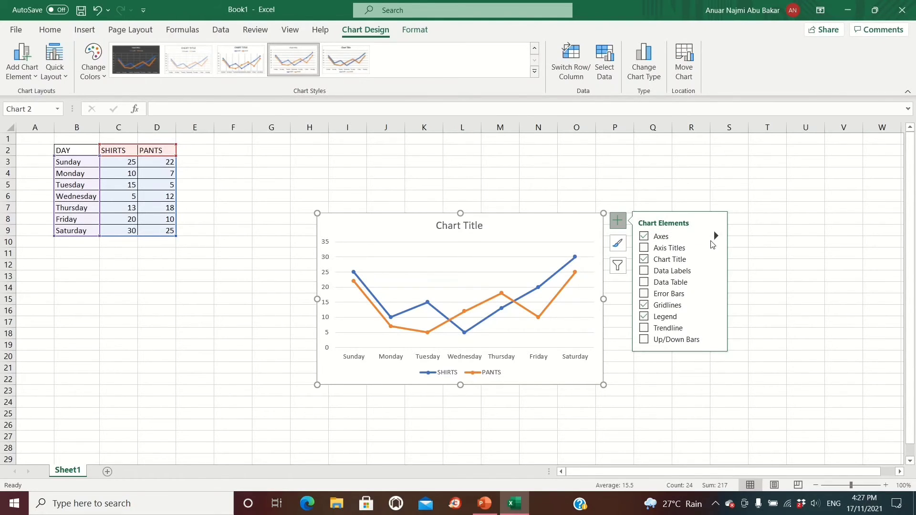
{"action": "left_click", "coordinate": [647, 248]}
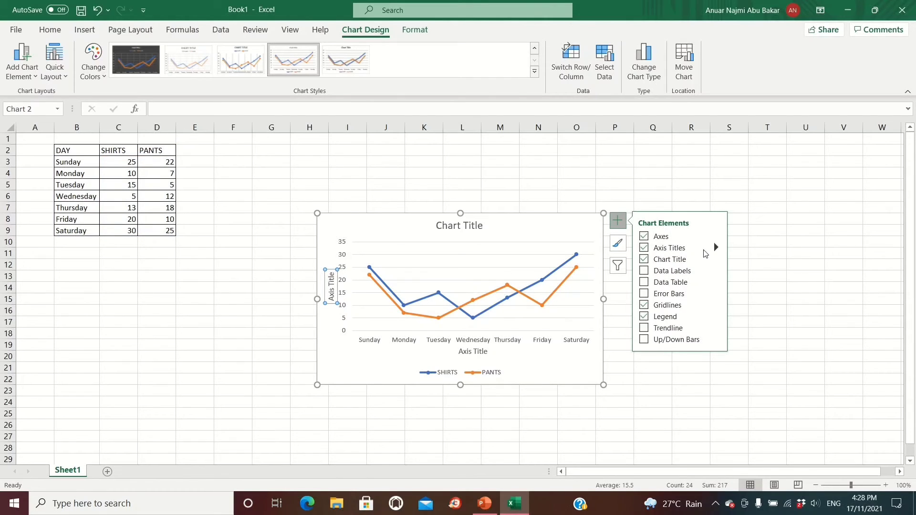
Try out data labels and a linear trendline for the SHIRTS series on the chart, and remove both again.
{"action": "left_click", "coordinate": [646, 272]}
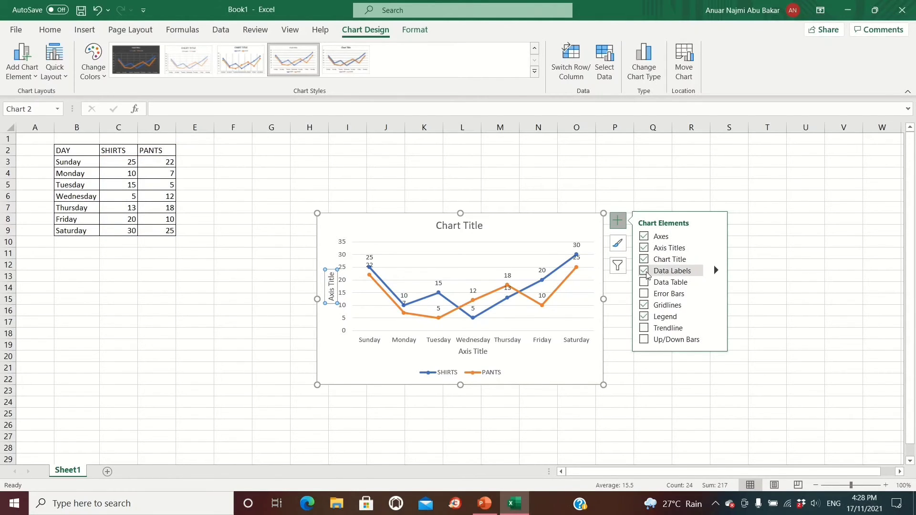
{"action": "left_click", "coordinate": [646, 328]}
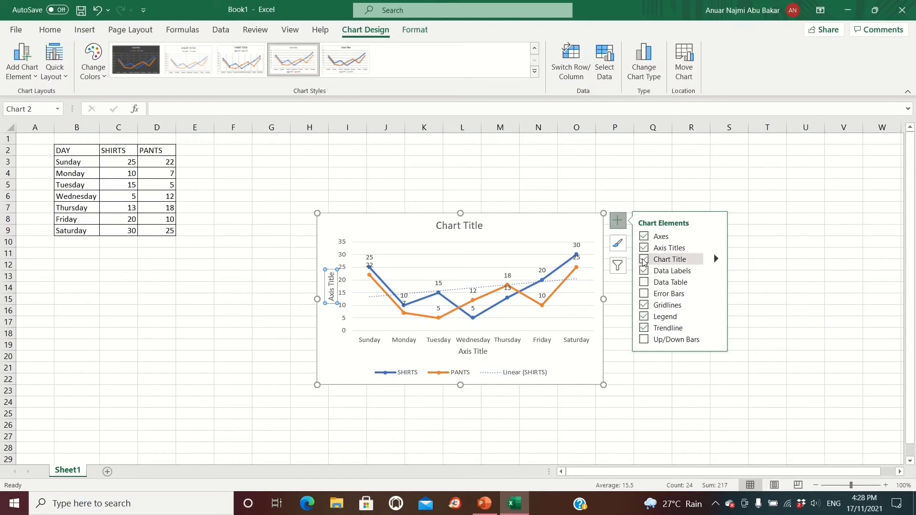
{"action": "left_click", "coordinate": [648, 271]}
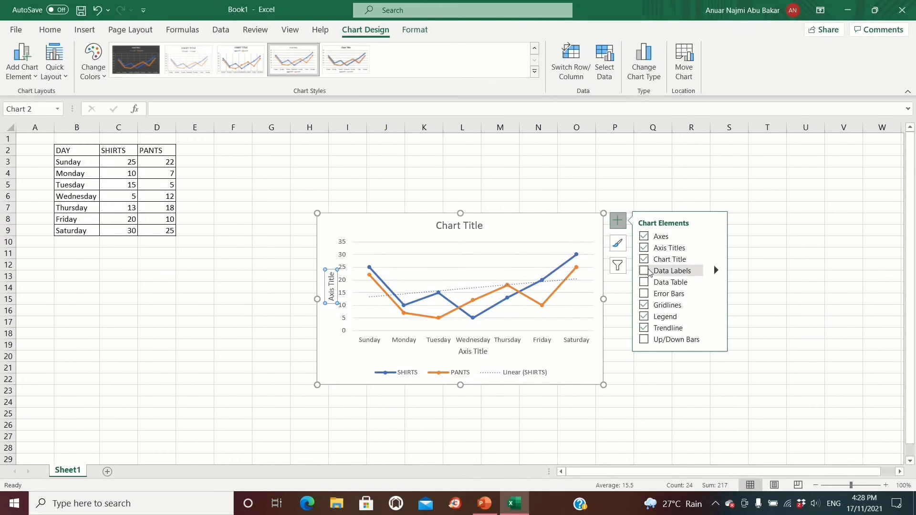
{"action": "left_click", "coordinate": [644, 329]}
Replace the horizontal axis title's placeholder text with DAY.
{"action": "left_click", "coordinate": [473, 353]}
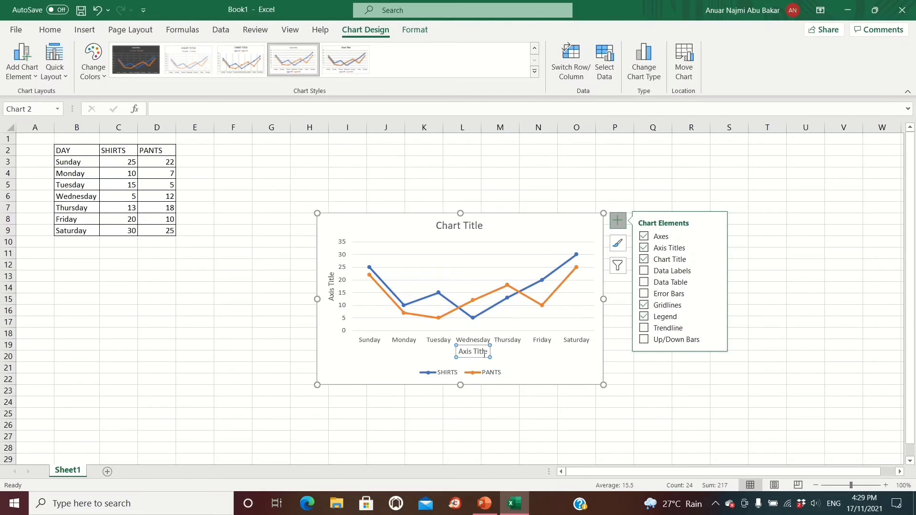
{"action": "left_click", "coordinate": [486, 352]}
{"action": "key", "text": "ctrl+a"}
{"action": "key", "text": "BackSpace"}
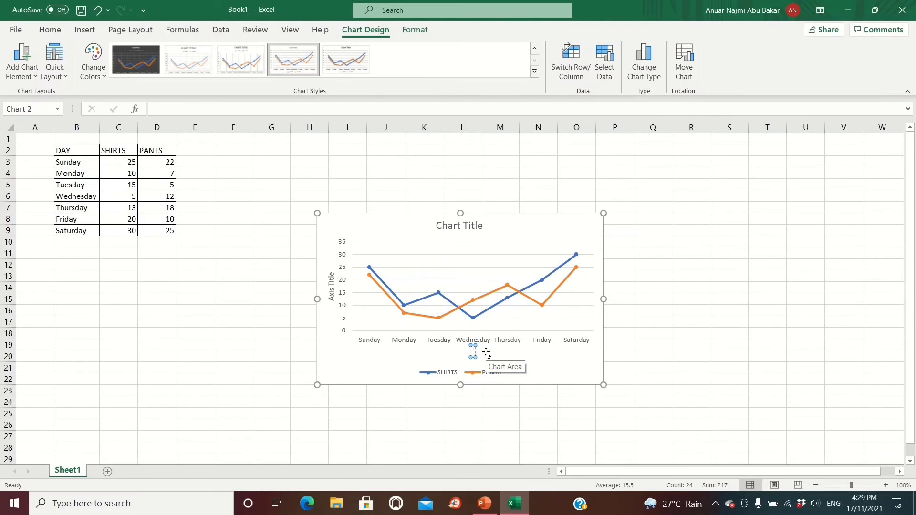
{"action": "type", "text": "DAY"}
Replace the vertical axis title's placeholder text with TYPE OF CLOTHES.
{"action": "left_click", "coordinate": [332, 277]}
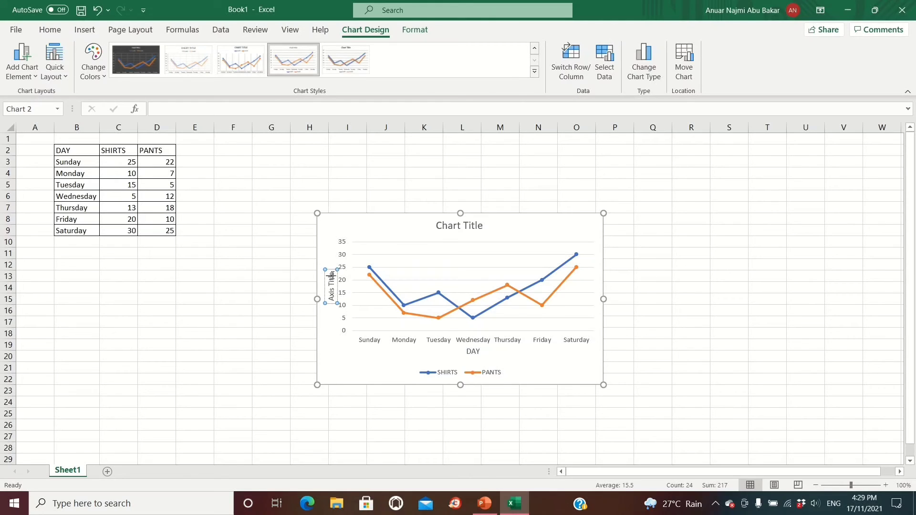
{"action": "key", "text": "ctrl+a"}
{"action": "key", "text": "BackSpace"}
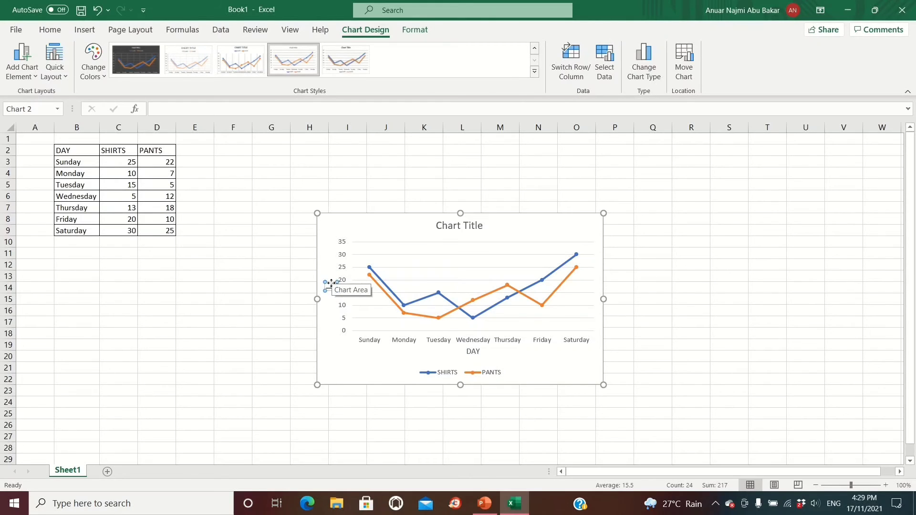
{"action": "type", "text": "TYPE OF CLOTHES"}
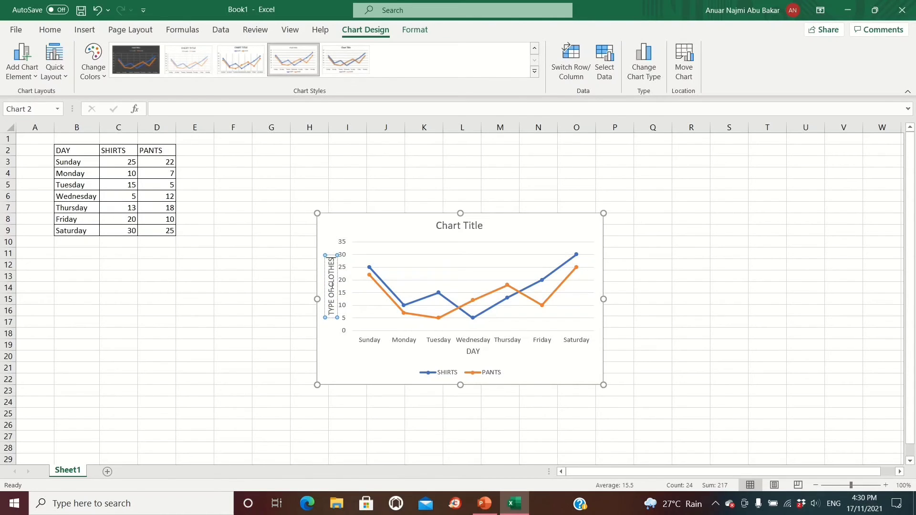
Set the chart title to NUMBER OF CLOTHES SOLD EACH DAYS.
{"action": "left_click", "coordinate": [457, 227]}
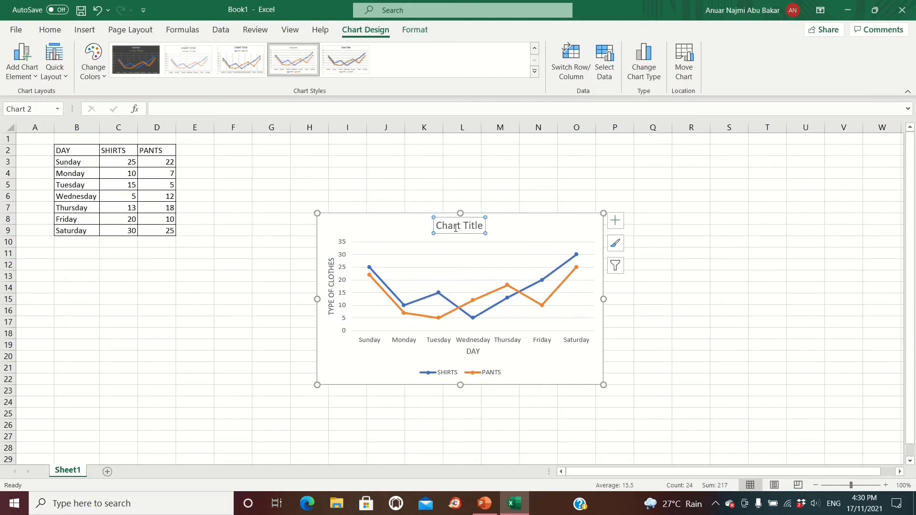
{"action": "type", "text": "N"}
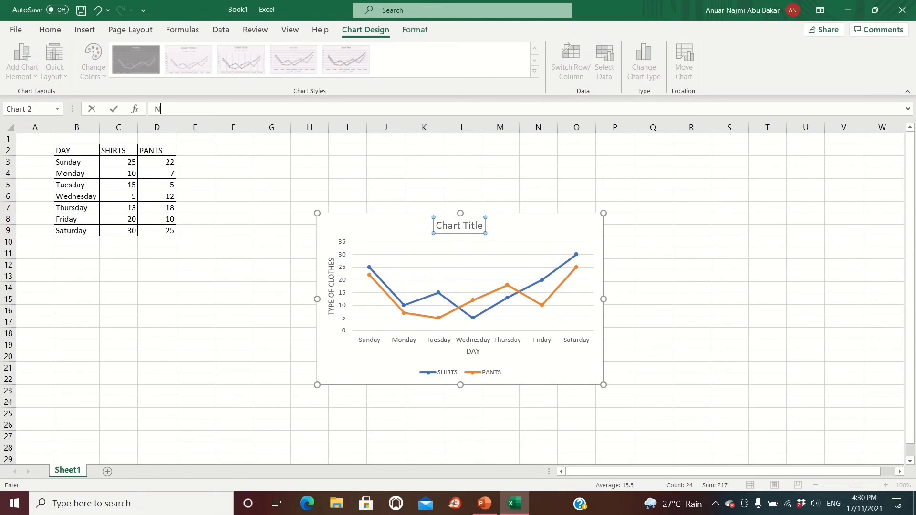
{"action": "type", "text": "UMBER OF CLOTHES"}
{"action": "left_click", "coordinate": [509, 231]}
{"action": "type", "text": "SOL"}
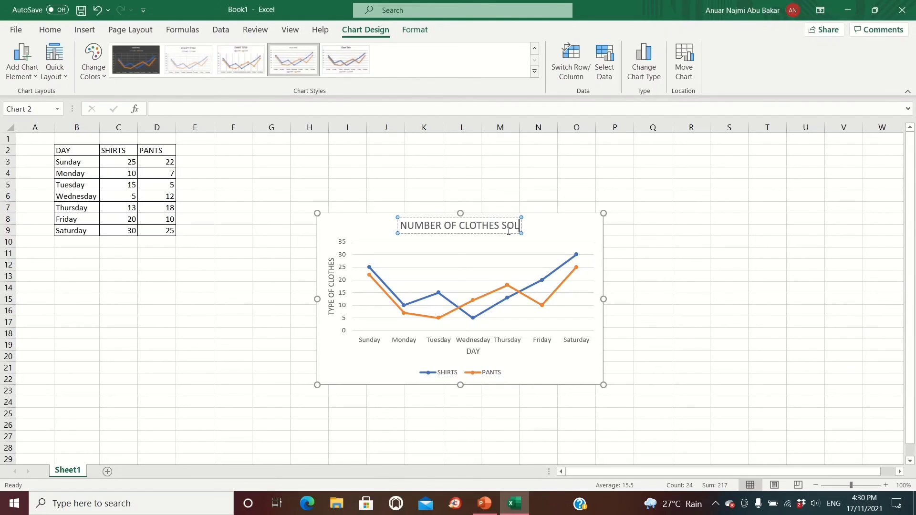
{"action": "type", "text": "D EAC"}
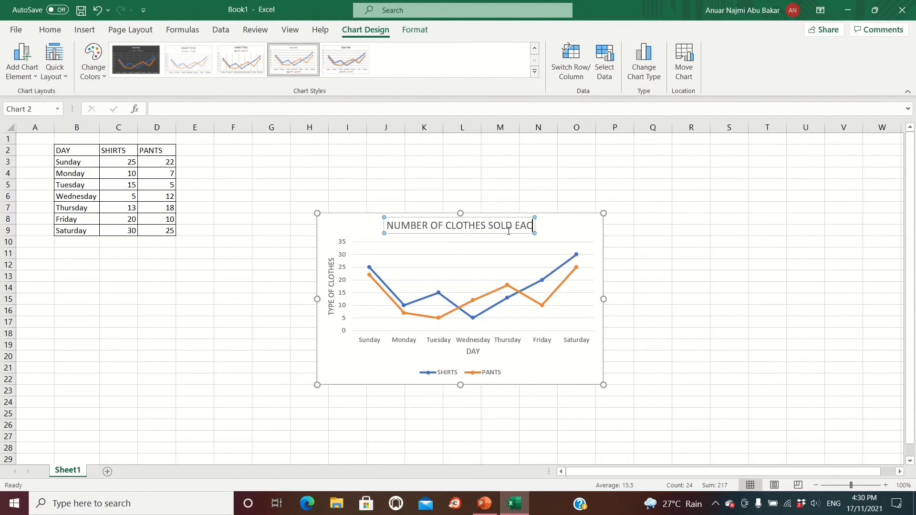
{"action": "type", "text": "H DAYS"}
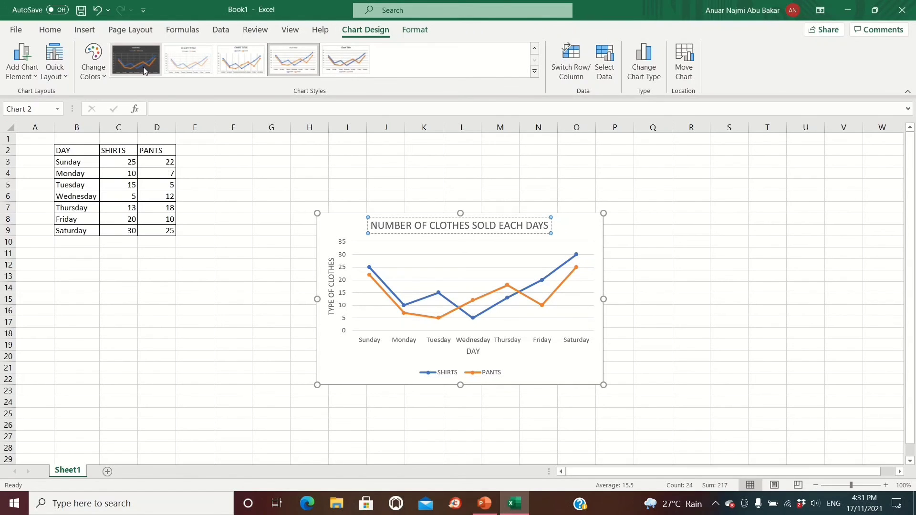
Open the selection of quick layouts for the line chart.
{"action": "left_click", "coordinate": [62, 69]}
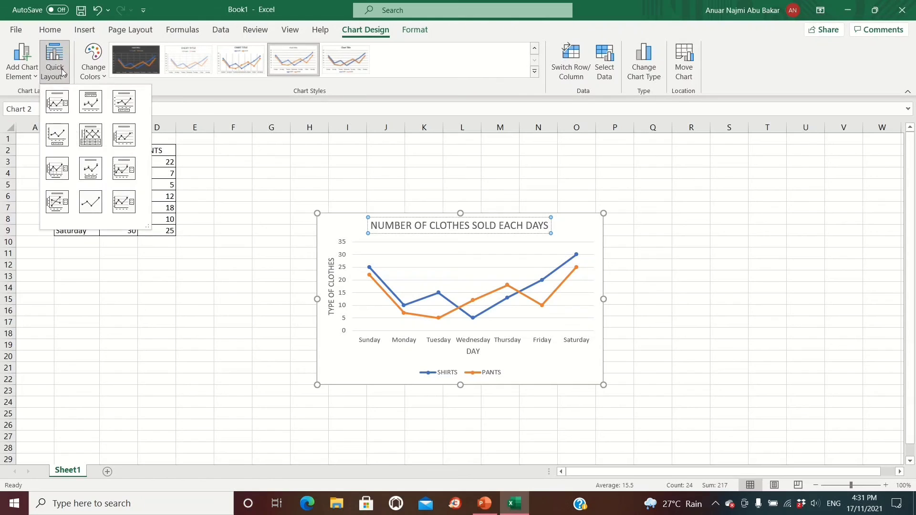